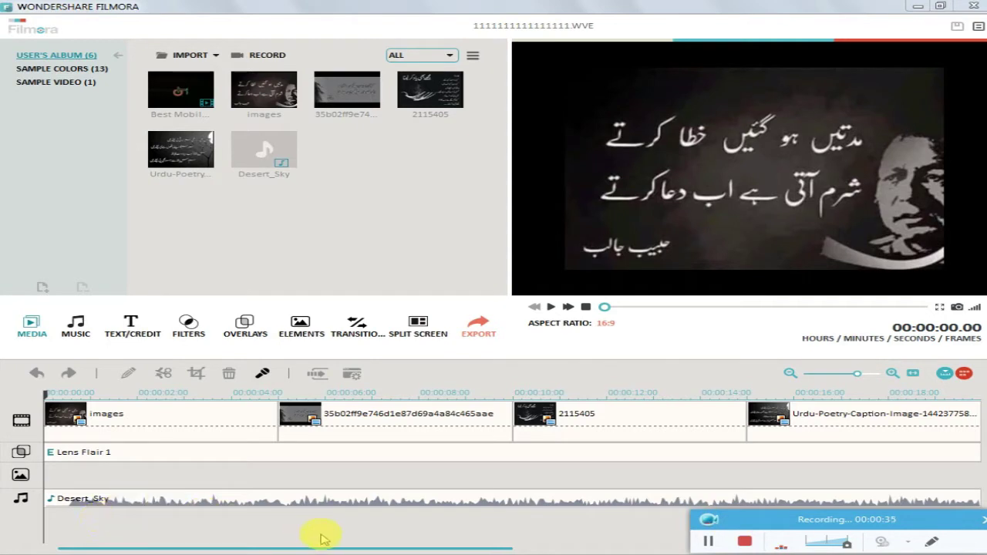
- Open the video export, name the output file myvideo and choose the Wondershare Filmora Output folder as its save location
{"action": "left_click", "coordinate": [489, 328]}
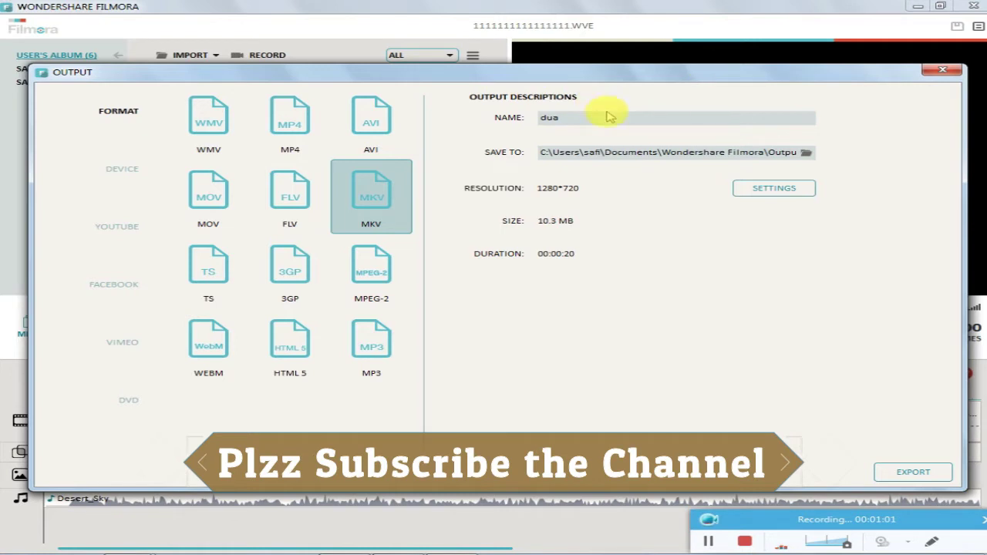
{"action": "left_click", "coordinate": [582, 120]}
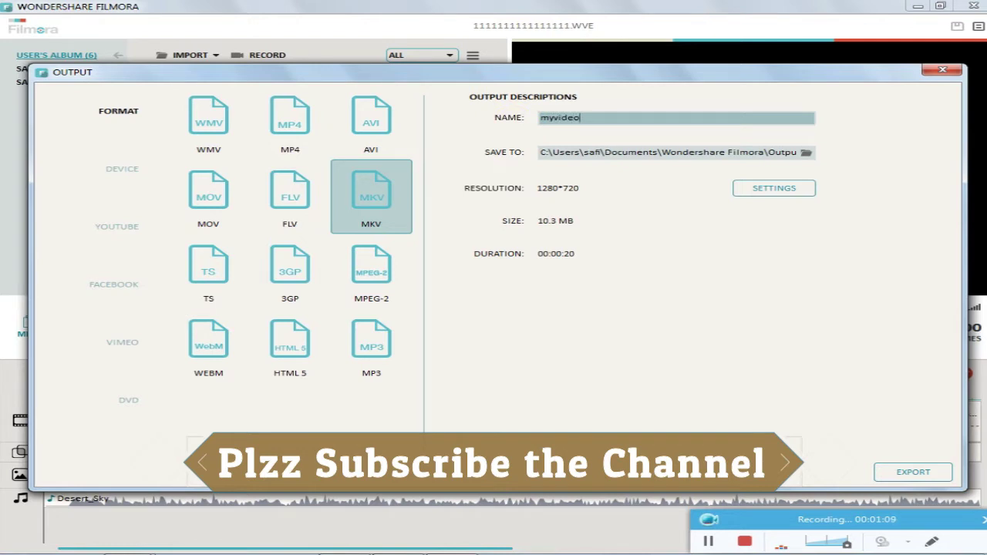
{"action": "left_click", "coordinate": [806, 155]}
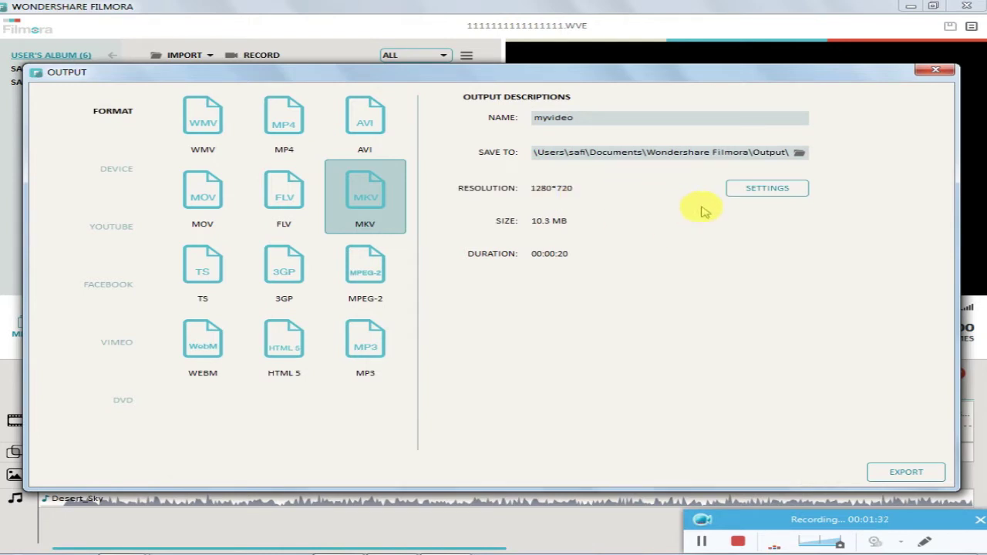
- Set the output video resolution to 1280*720 in the export quality settings
{"action": "left_click", "coordinate": [782, 194]}
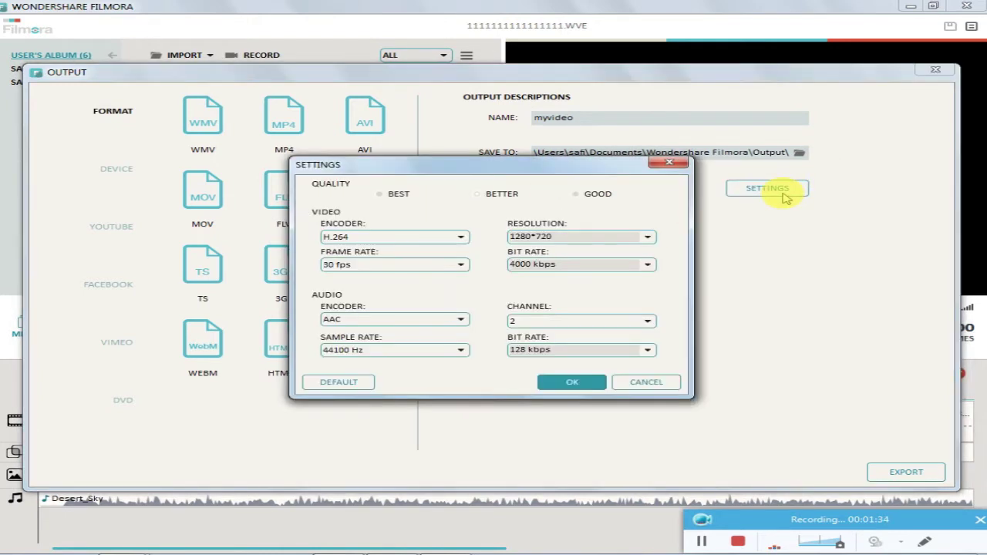
{"action": "left_click", "coordinate": [586, 237]}
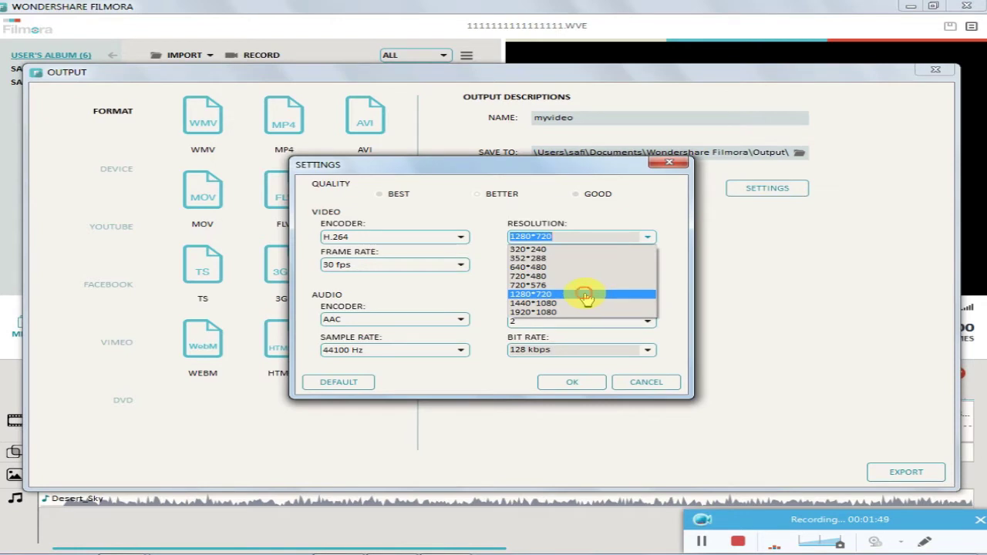
{"action": "left_click", "coordinate": [586, 295]}
{"action": "left_click", "coordinate": [572, 386]}
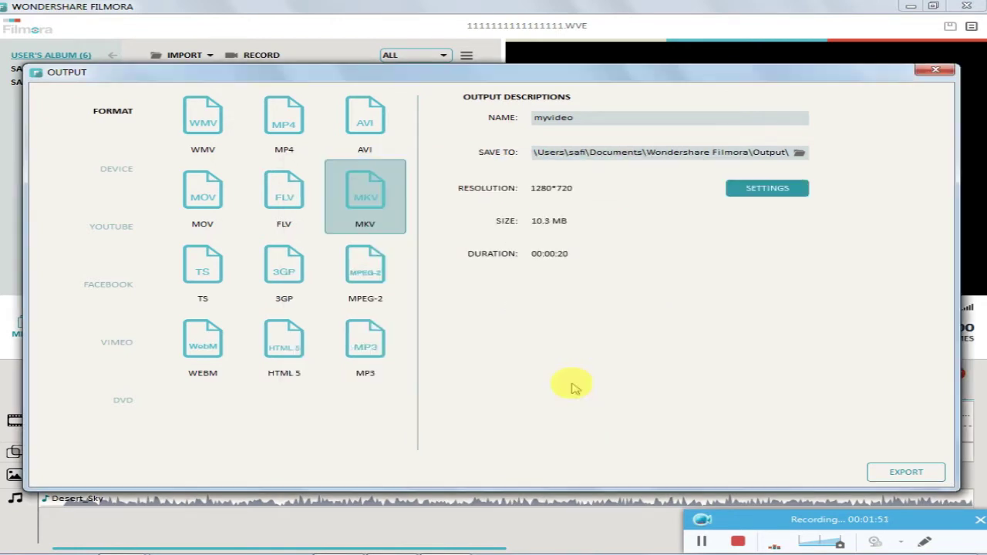
- Export the project as an MKV video and let the conversion run
{"action": "left_click", "coordinate": [906, 472]}
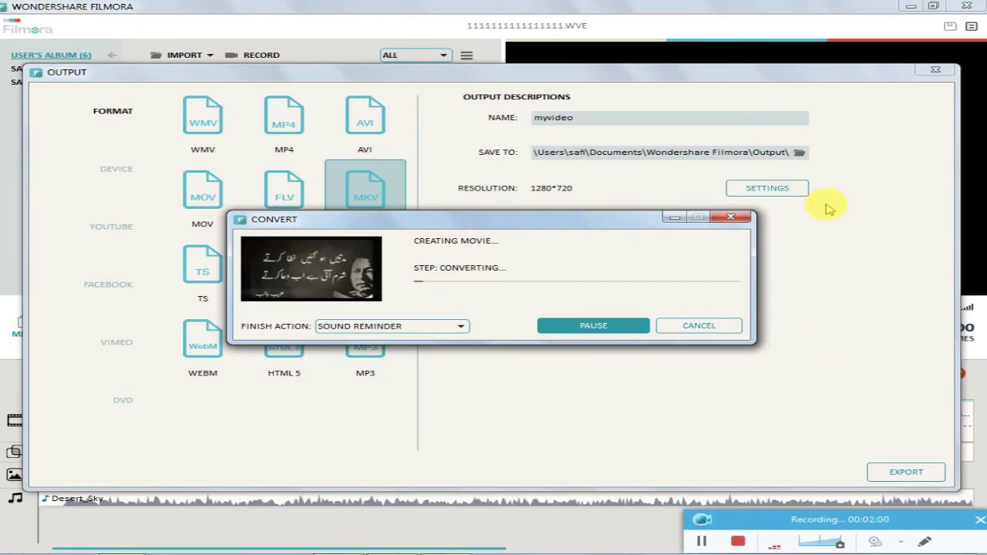
{"action": "left_click", "coordinate": [596, 327]}
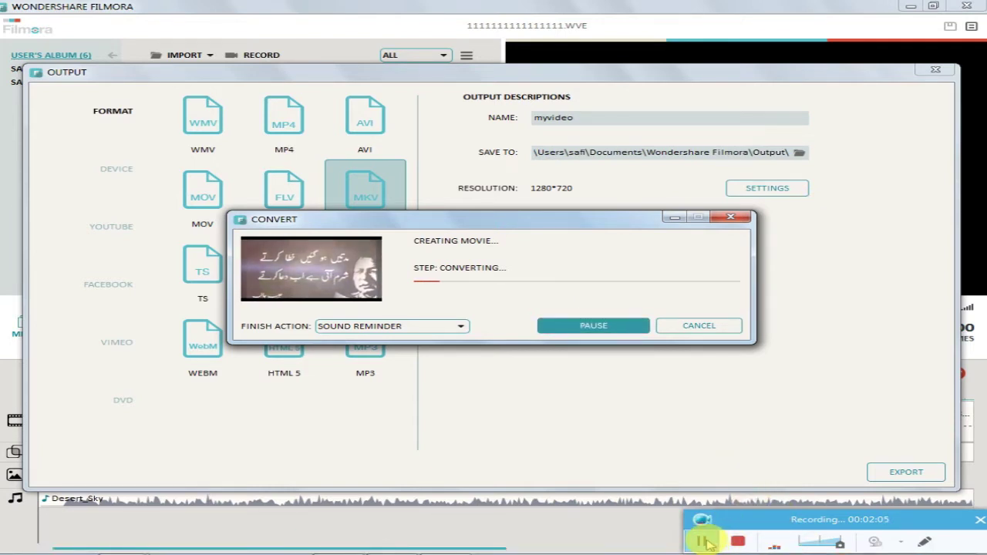
{"action": "left_click", "coordinate": [704, 541]}
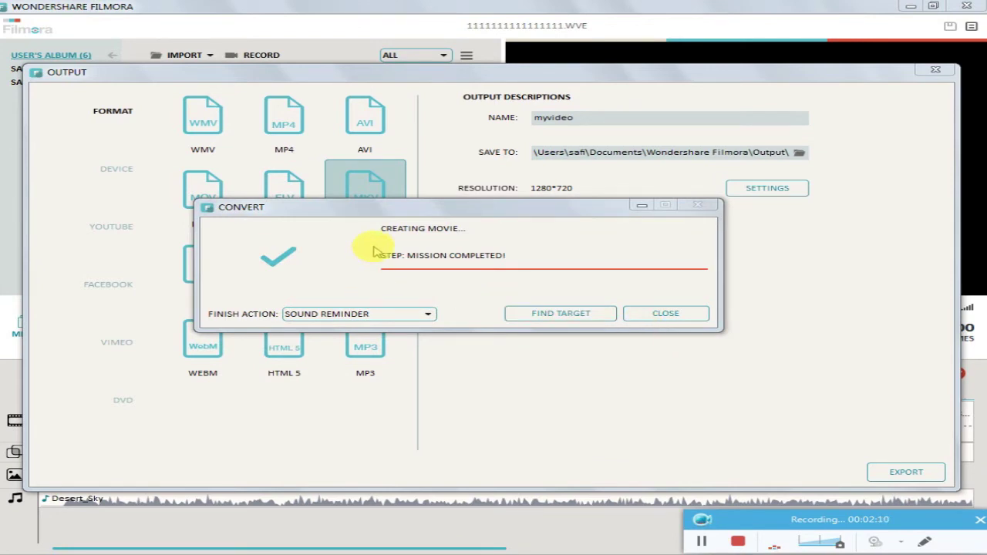
- Locate the exported myvideo file in its output folder and play it
{"action": "left_click", "coordinate": [582, 316]}
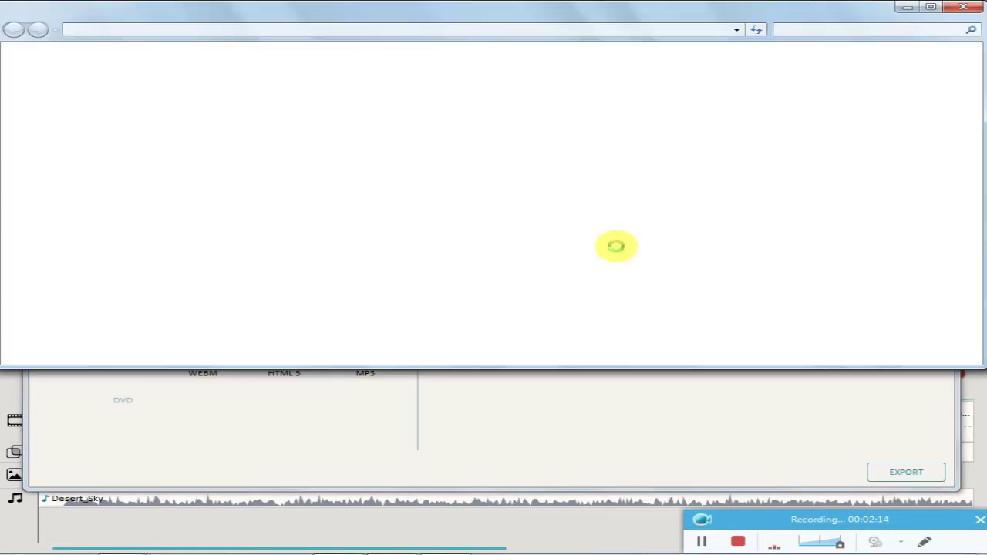
{"action": "left_click", "coordinate": [251, 288]}
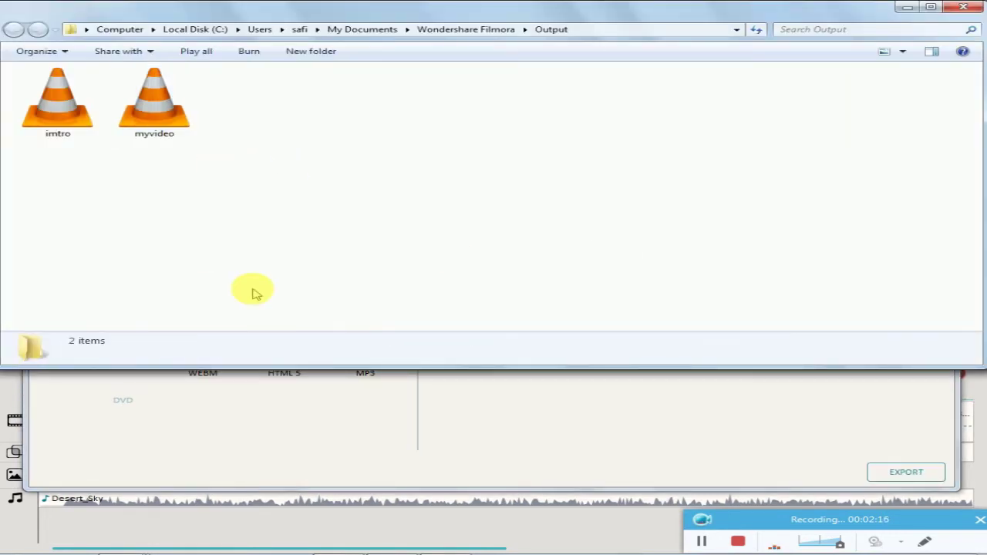
{"action": "left_click", "coordinate": [179, 115]}
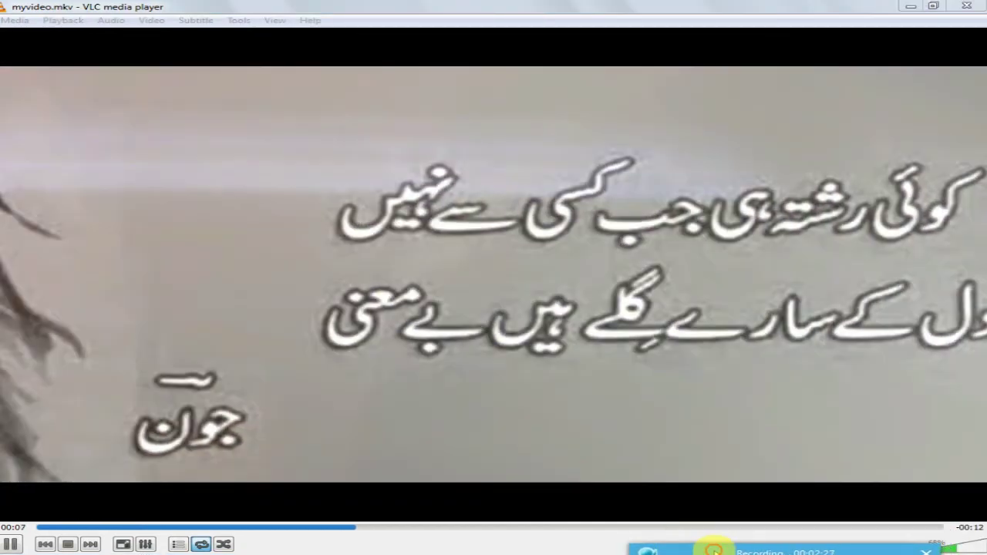
{"action": "mouse_move", "coordinate": [714, 420]}
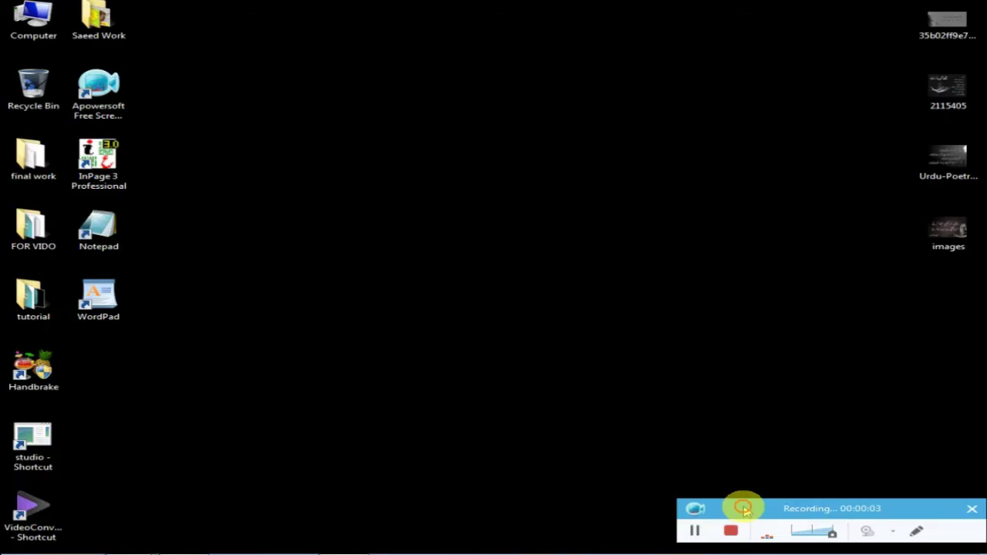
{"action": "left_click_drag", "start_coordinate": [739, 509], "coordinate": [733, 511]}
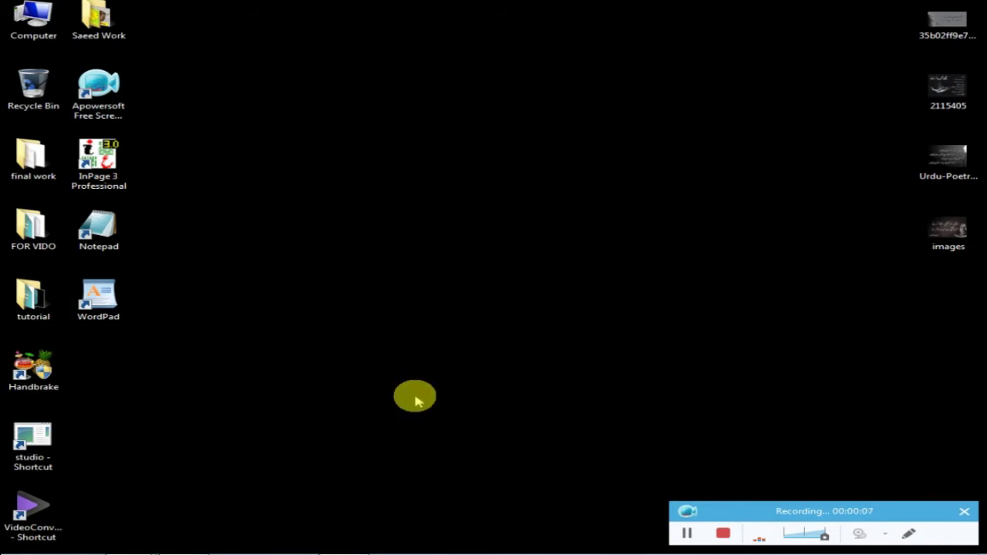
{"action": "mouse_move", "coordinate": [350, 550]}
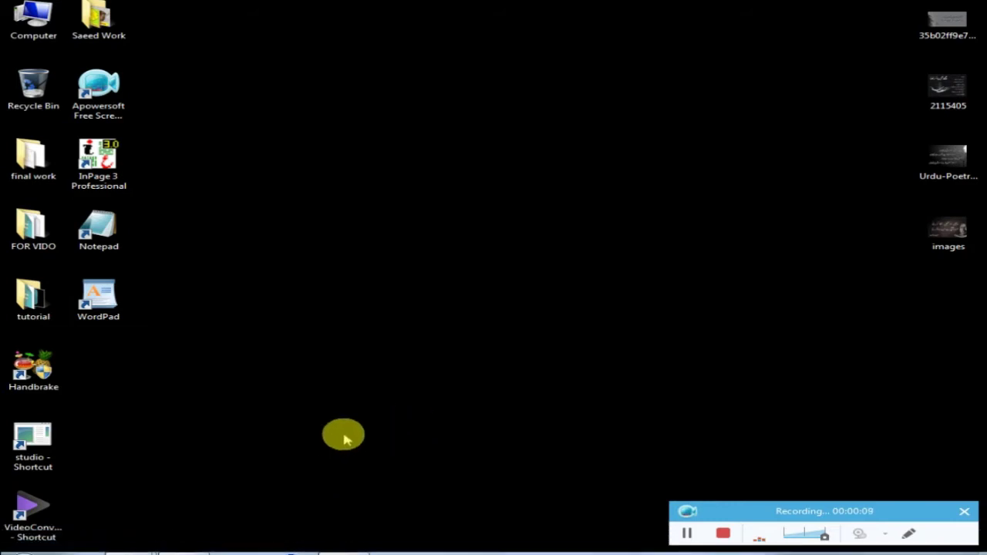
{"action": "right_click", "coordinate": [332, 245]}
{"action": "left_click", "coordinate": [385, 281]}
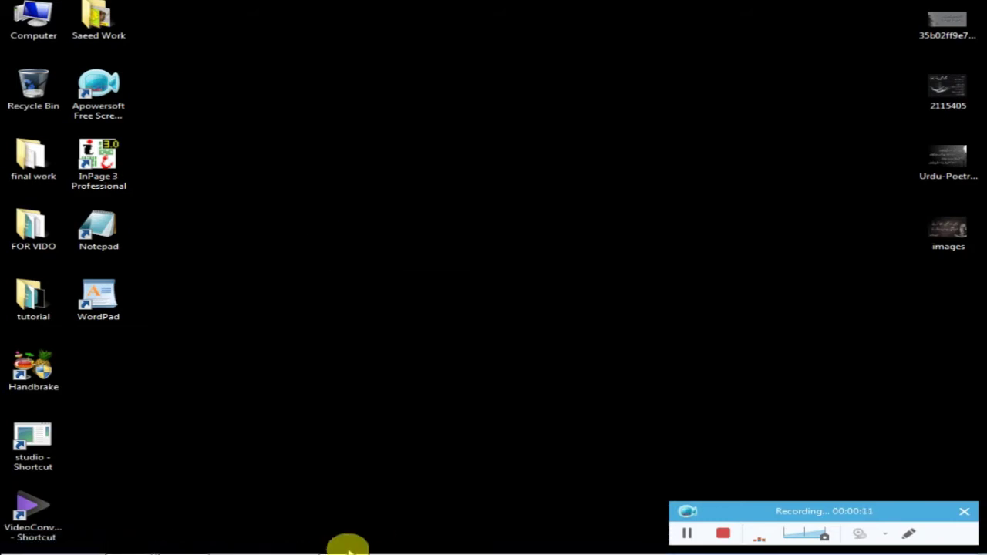
{"action": "mouse_move", "coordinate": [314, 550]}
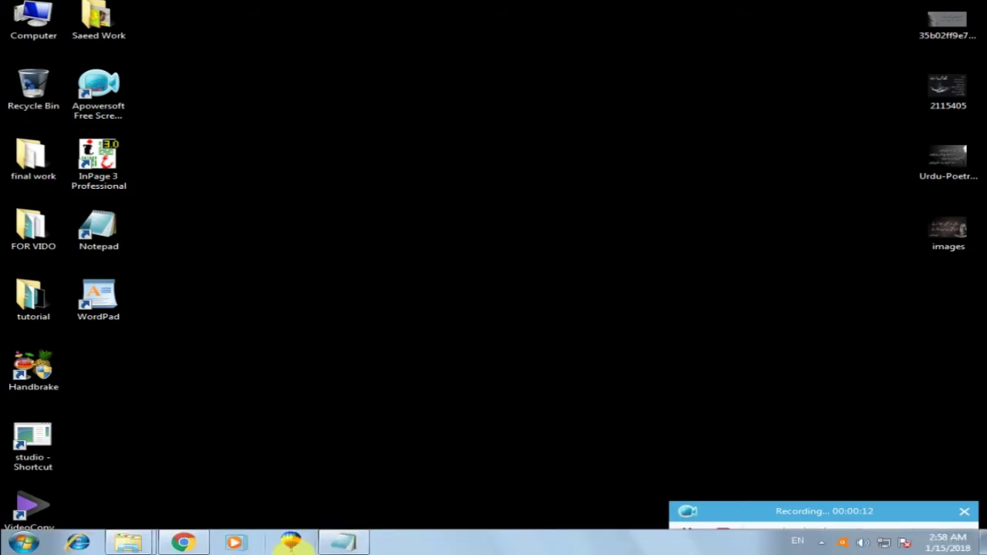
- Open a Chrome window and briefly bring up the Serial_No Notepad document
{"action": "left_click", "coordinate": [183, 544]}
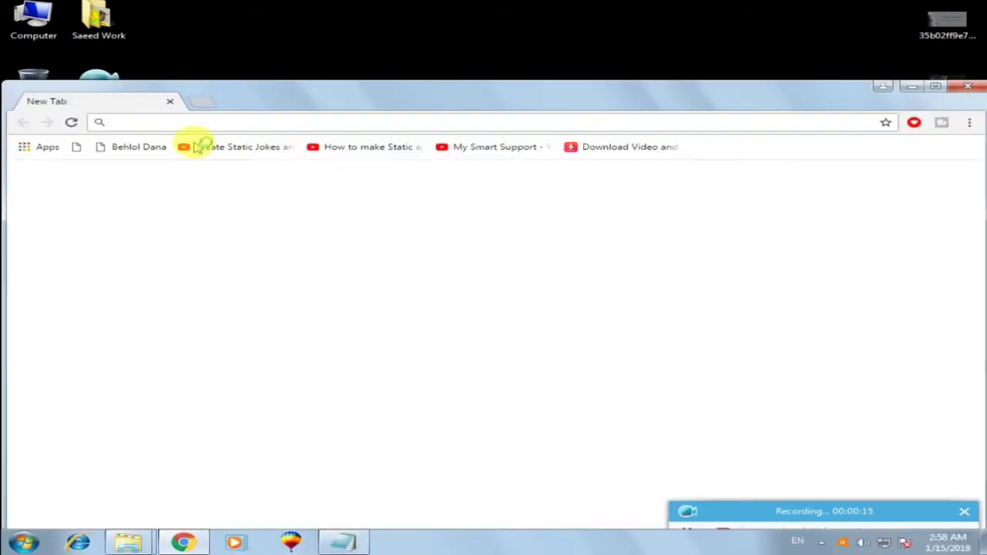
{"action": "left_click", "coordinate": [348, 542]}
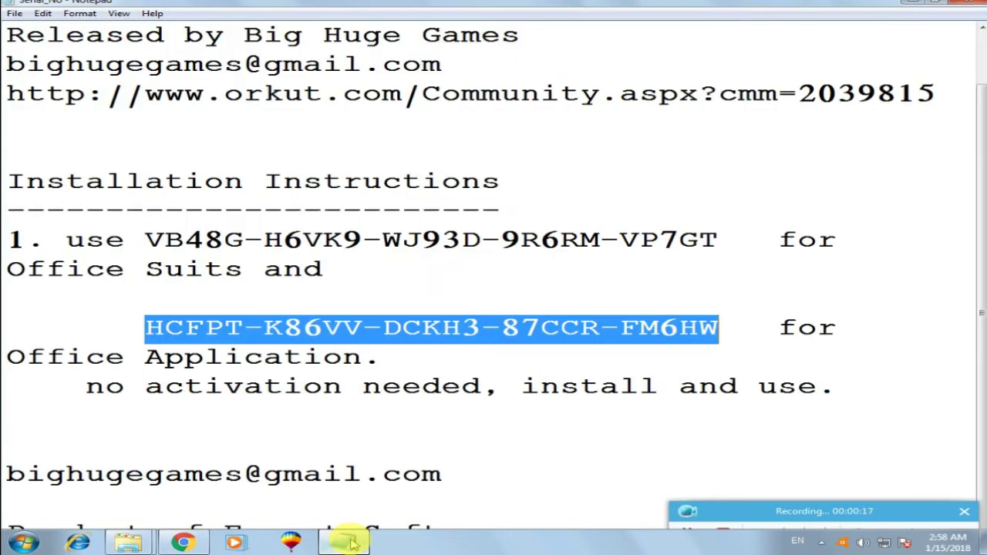
{"action": "left_click", "coordinate": [351, 544]}
{"action": "left_click", "coordinate": [21, 543]}
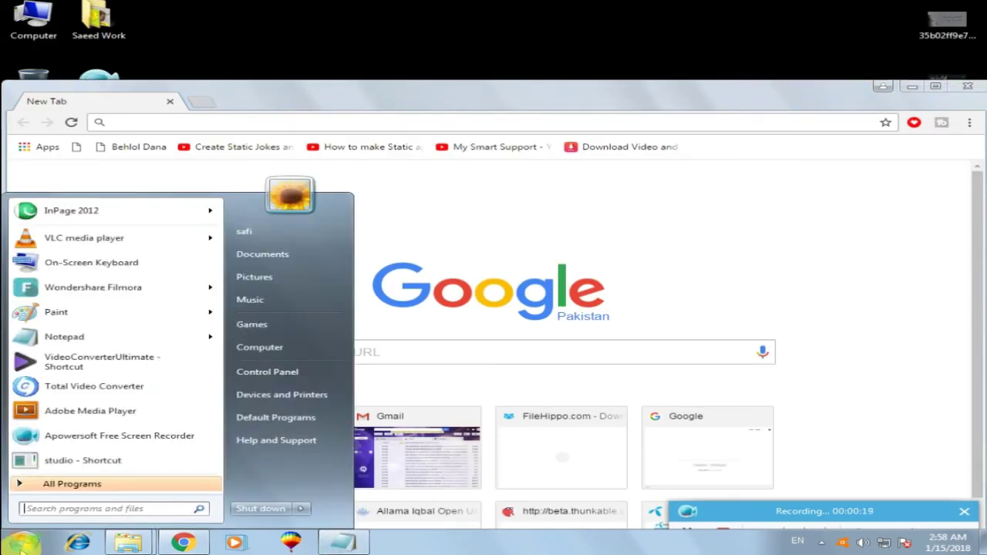
{"action": "left_click", "coordinate": [644, 231]}
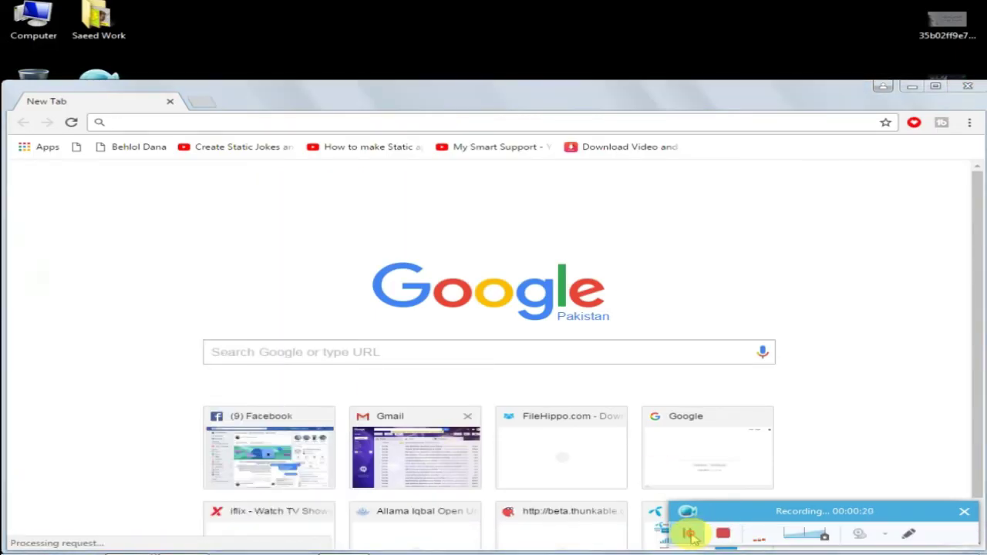
{"action": "left_click", "coordinate": [688, 534]}
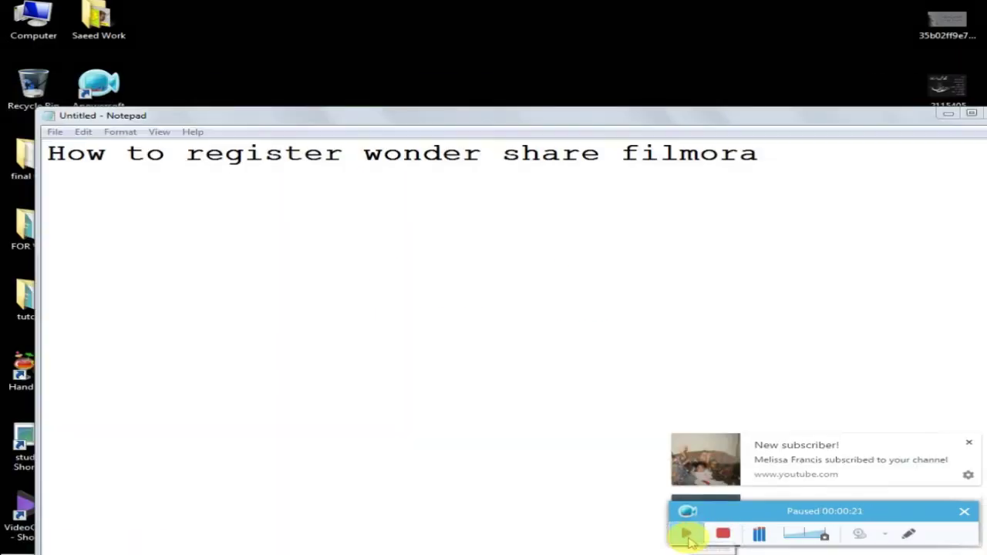
{"action": "left_click", "coordinate": [687, 534]}
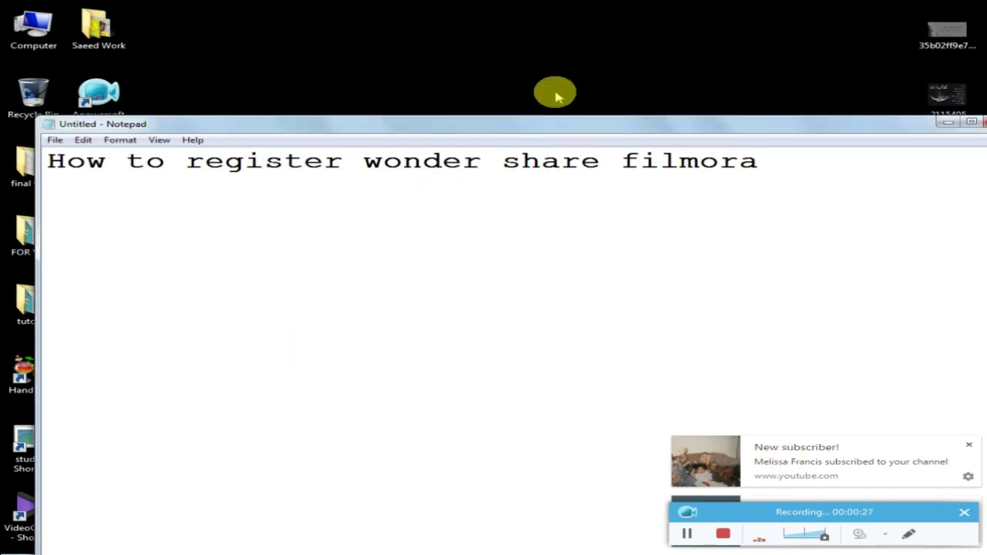
- Switch from the Notepad note to a maximized Chrome window and search Google for "How to register wonder share filmora"
{"action": "double_click", "coordinate": [555, 123]}
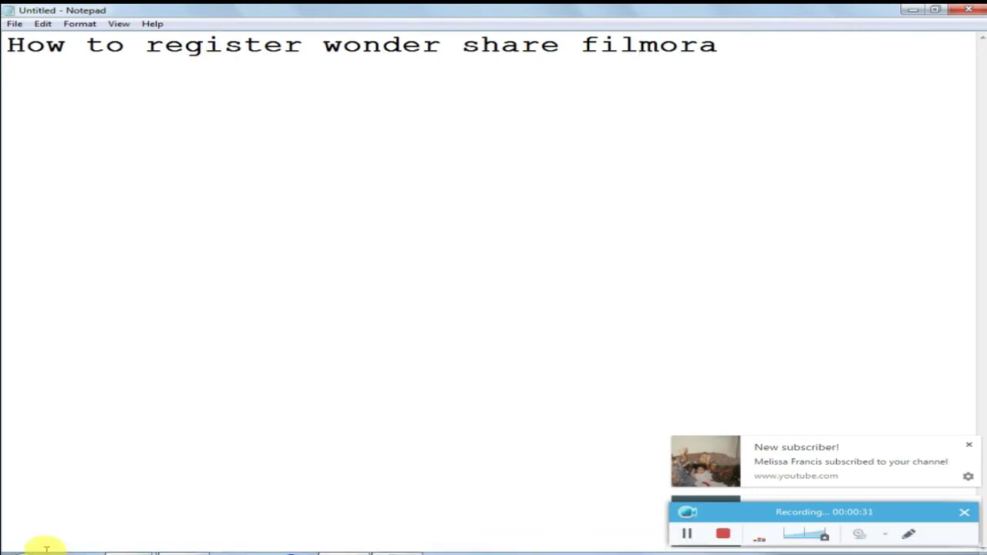
{"action": "left_click", "coordinate": [200, 544]}
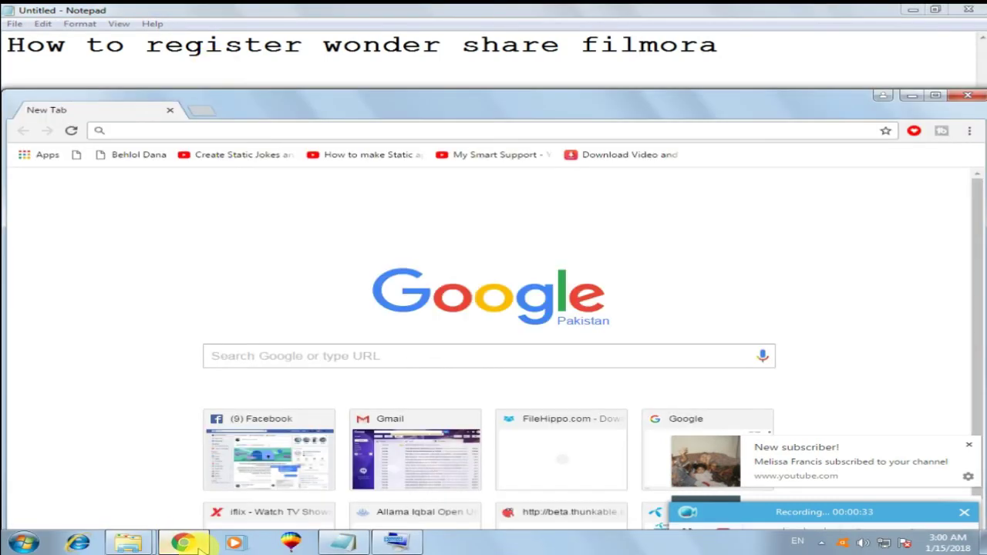
{"action": "double_click", "coordinate": [374, 107]}
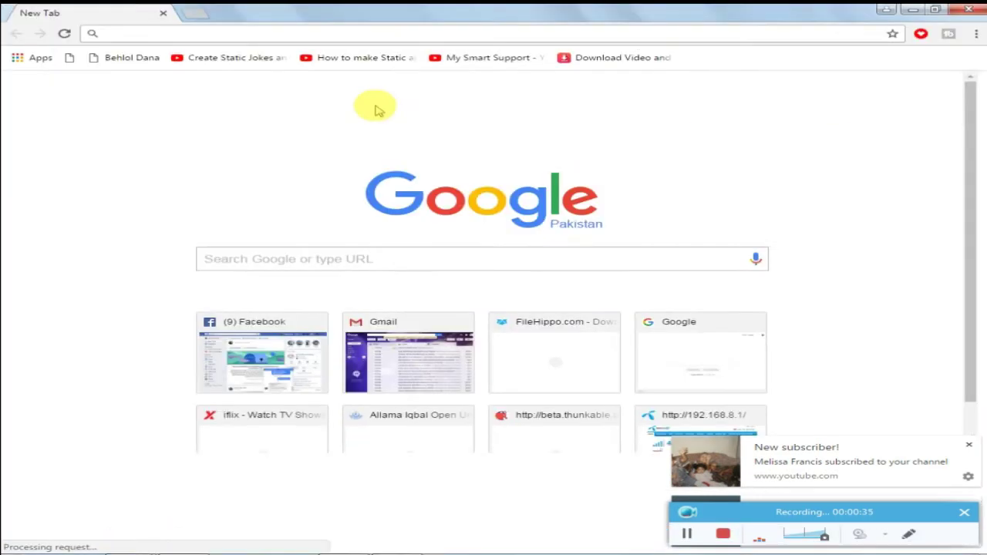
{"action": "left_click", "coordinate": [412, 260]}
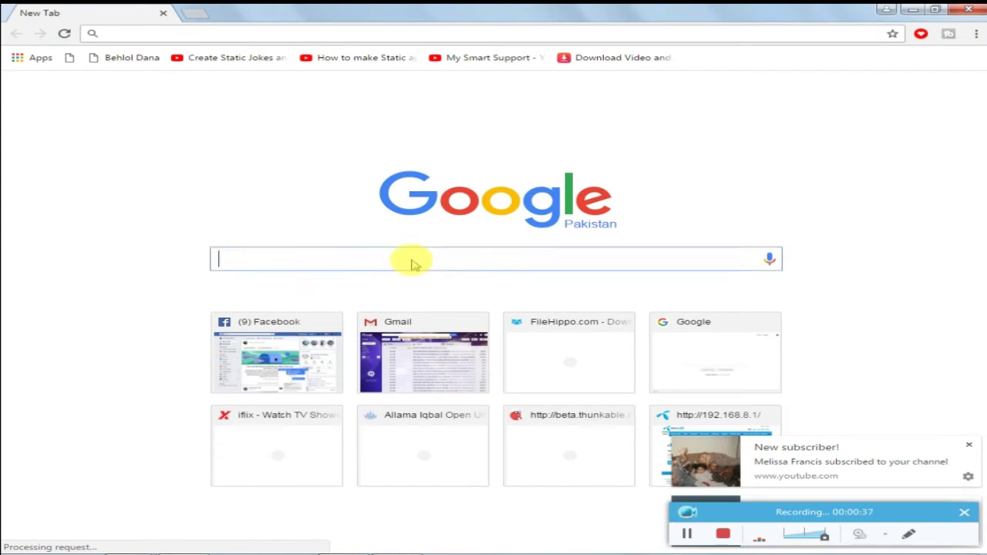
{"action": "right_click", "coordinate": [416, 262]}
{"action": "left_click", "coordinate": [463, 333]}
{"action": "key", "text": "Return"}
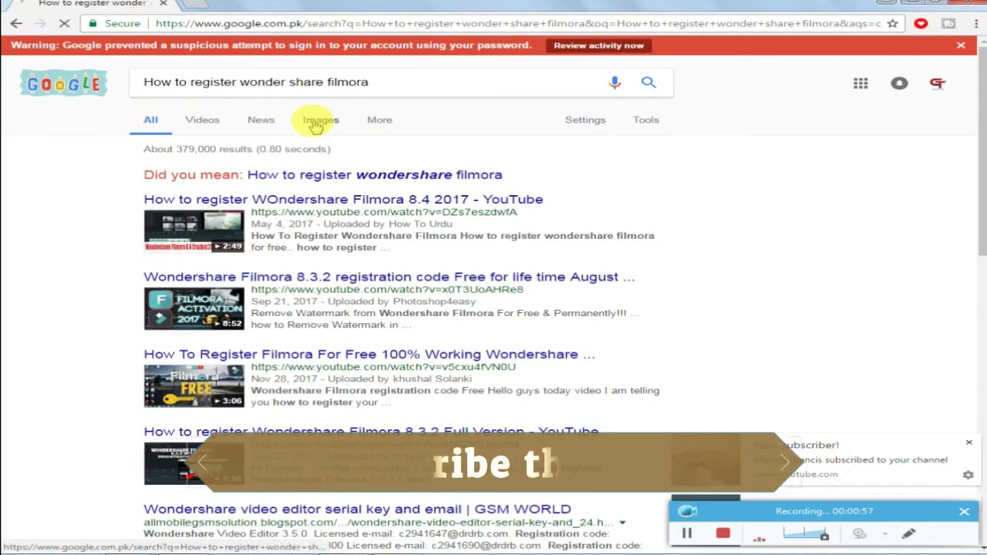
- Check the image results, return to all results and open the coderpradip.com page on the Wondershare Filmora serial key
{"action": "left_click", "coordinate": [316, 123]}
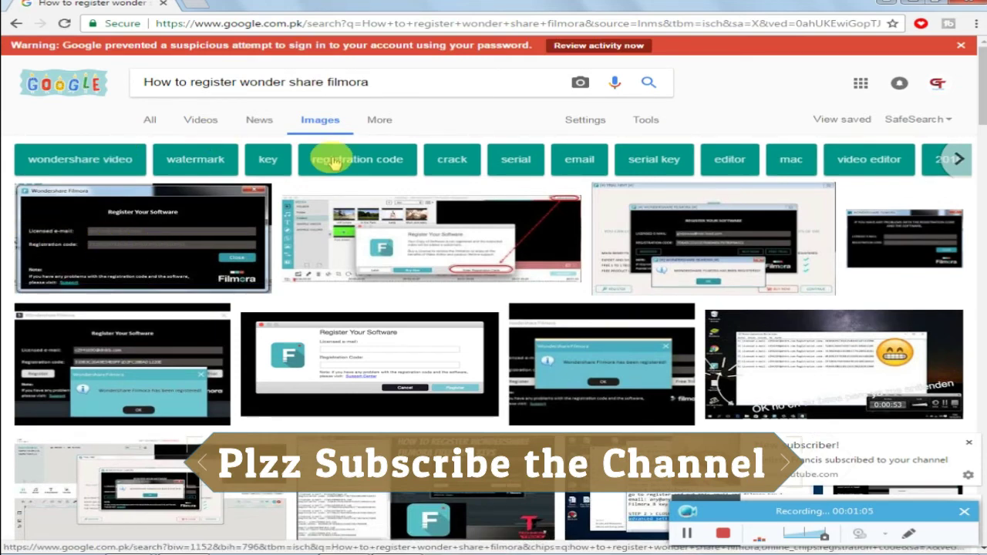
{"action": "left_click", "coordinate": [145, 124]}
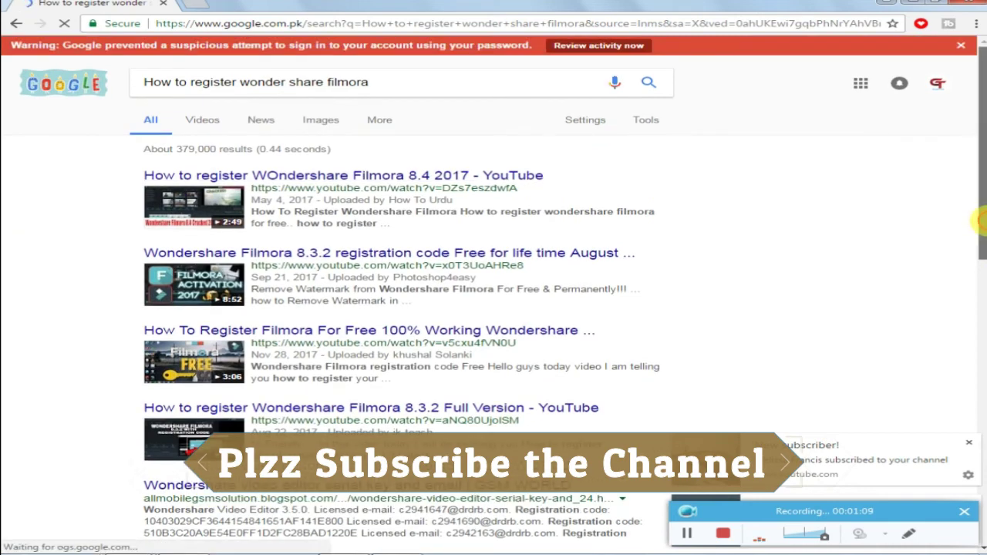
{"action": "scroll", "coordinate": [976, 239], "scroll_direction": "down", "scroll_amount": 3}
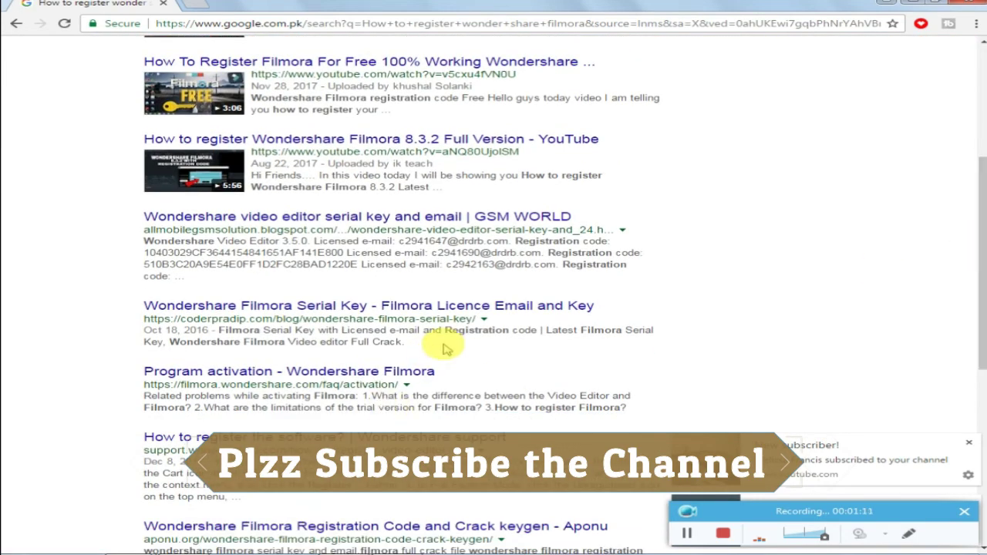
{"action": "left_click", "coordinate": [358, 309]}
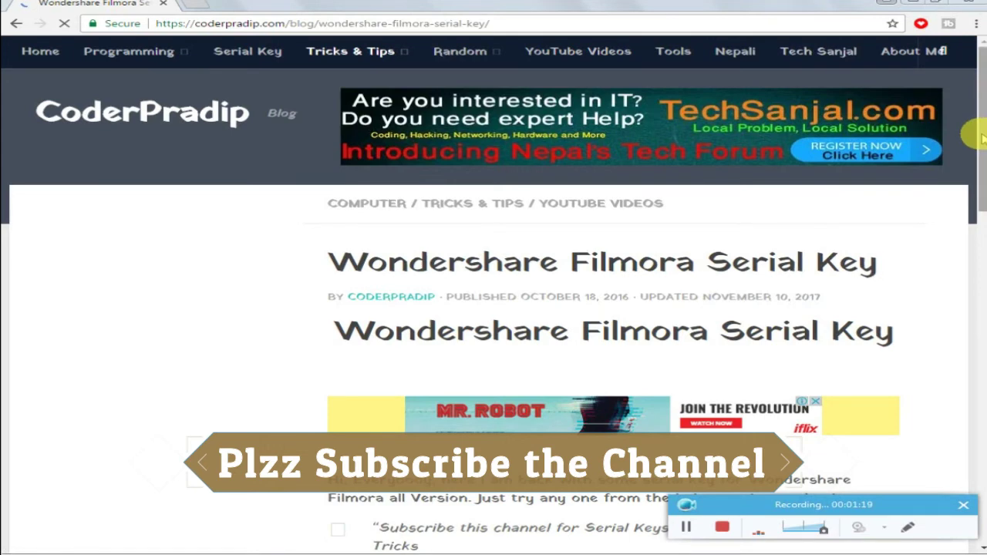
- Locate the first licensed e-mail and registration code listed on the serial key page and highlight that pair
{"action": "left_click_drag", "start_coordinate": [983, 137], "coordinate": [960, 269]}
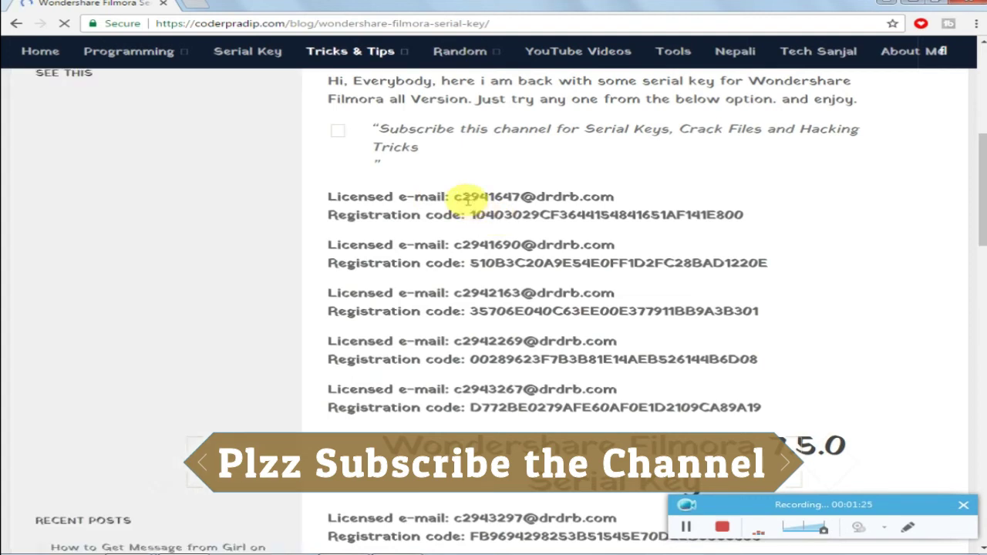
{"action": "left_click_drag", "start_coordinate": [453, 195], "coordinate": [593, 216]}
{"action": "left_click", "coordinate": [540, 229]}
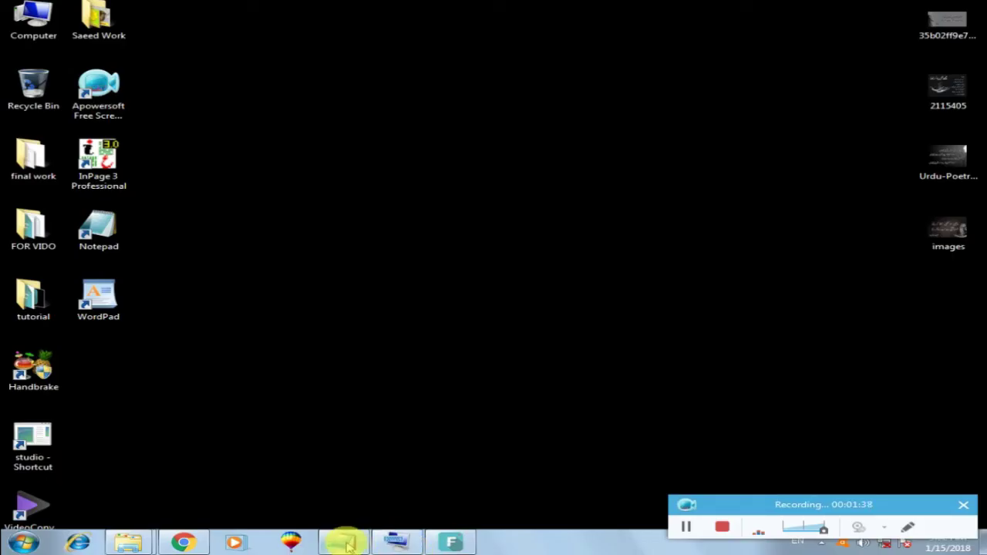
- Switch to Wondershare Filmora and open its software registration dialog
{"action": "mouse_move", "coordinate": [358, 545]}
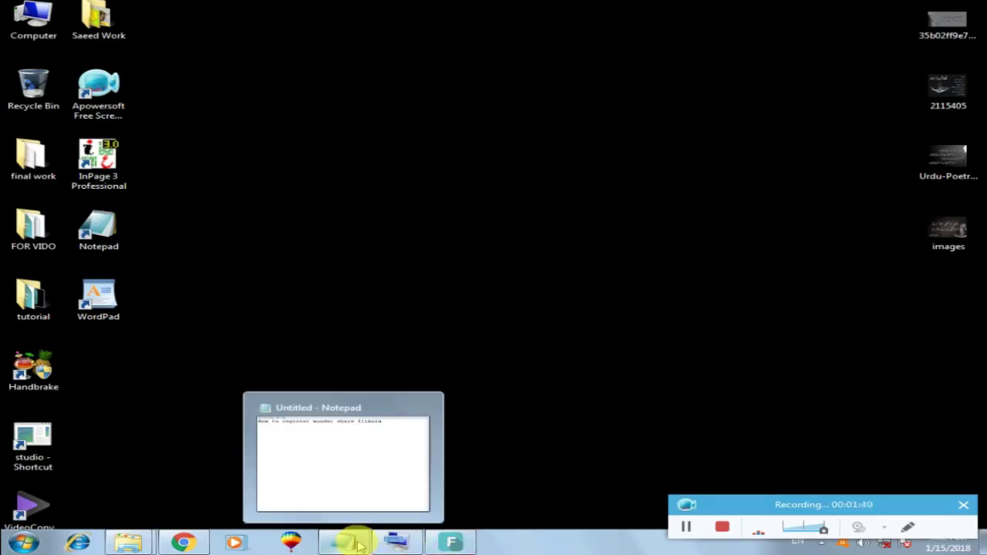
{"action": "left_click", "coordinate": [461, 541]}
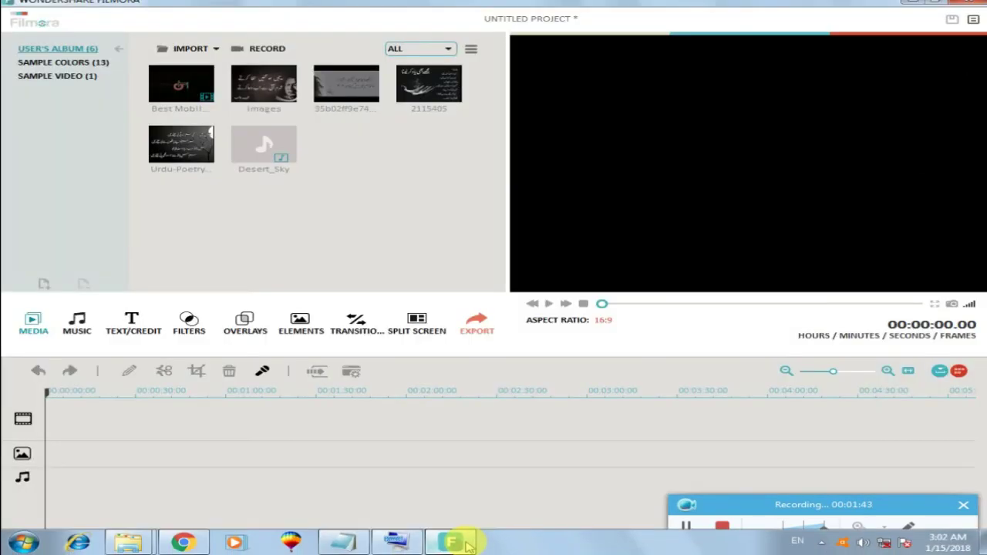
{"action": "left_click", "coordinate": [973, 22]}
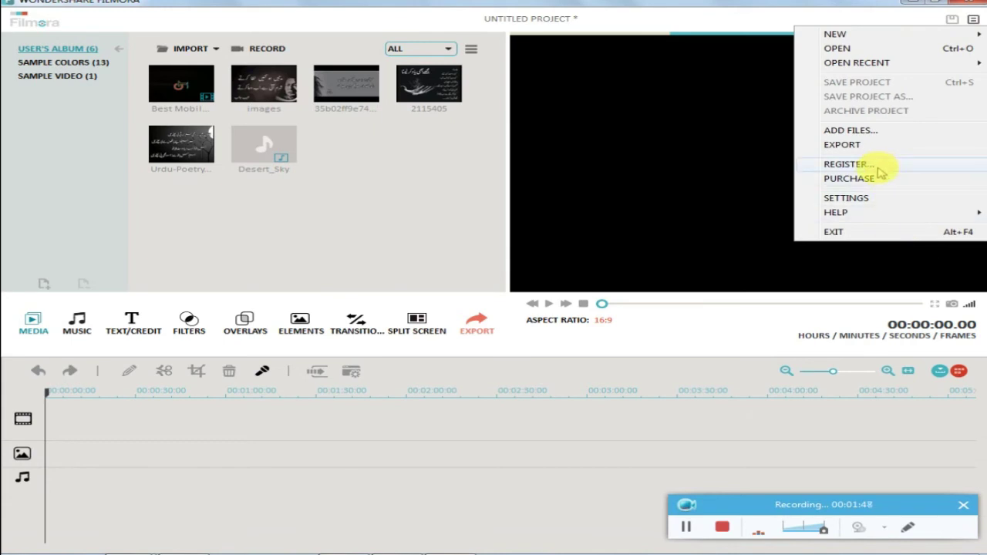
{"action": "left_click", "coordinate": [840, 165]}
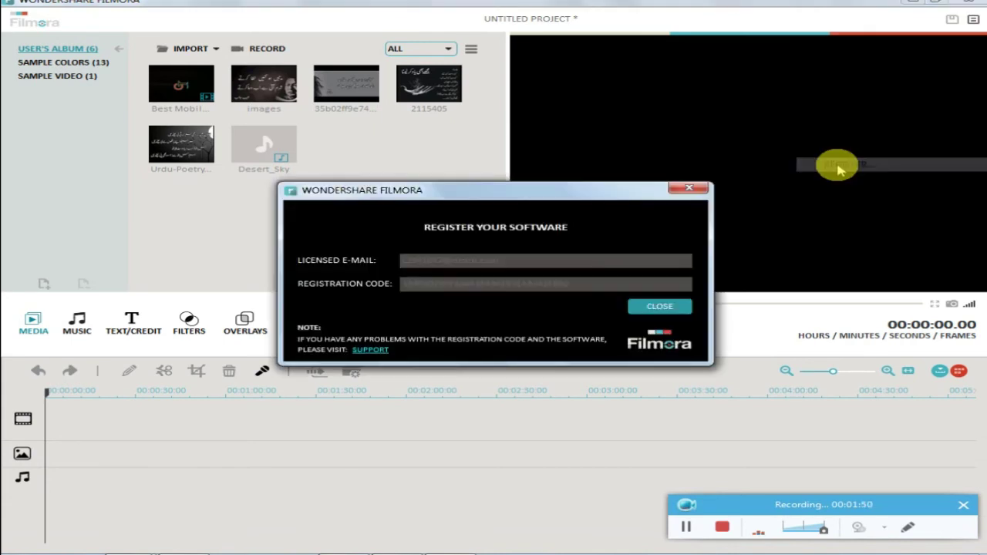
- Reposition the registration dialog, examine its licensed e-mail and registration code fields, and close it
{"action": "left_click_drag", "start_coordinate": [434, 193], "coordinate": [313, 141]}
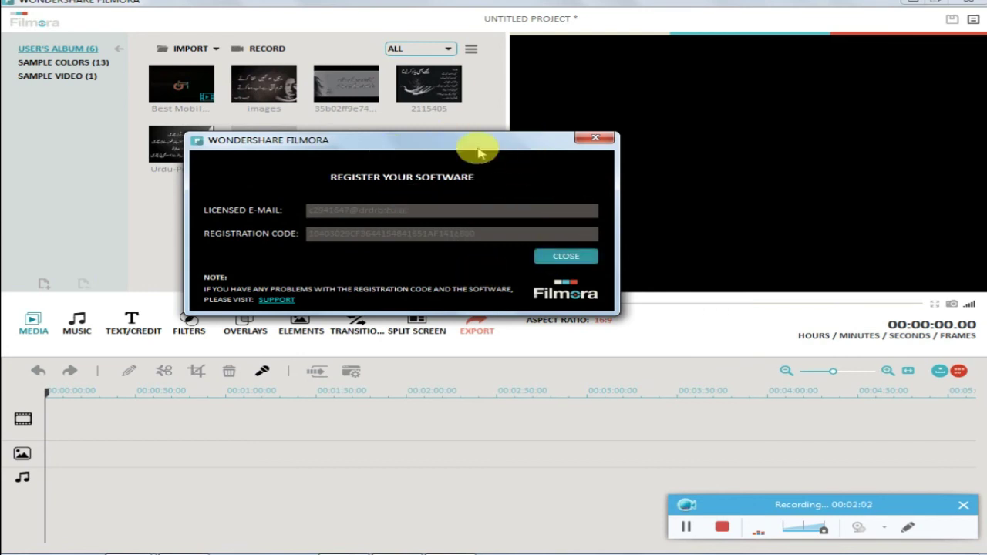
{"action": "left_click_drag", "start_coordinate": [493, 155], "coordinate": [595, 245]}
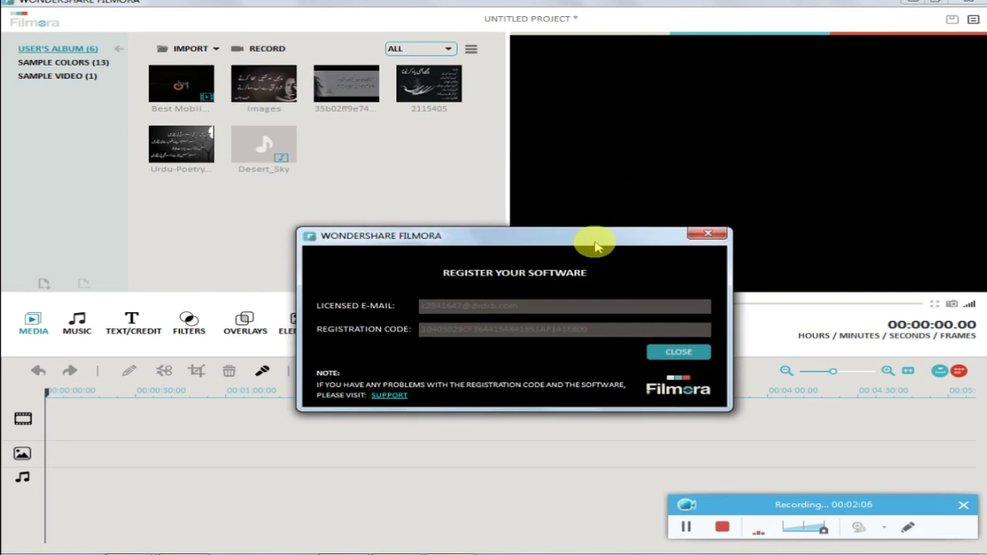
{"action": "left_click_drag", "start_coordinate": [585, 246], "coordinate": [591, 231]}
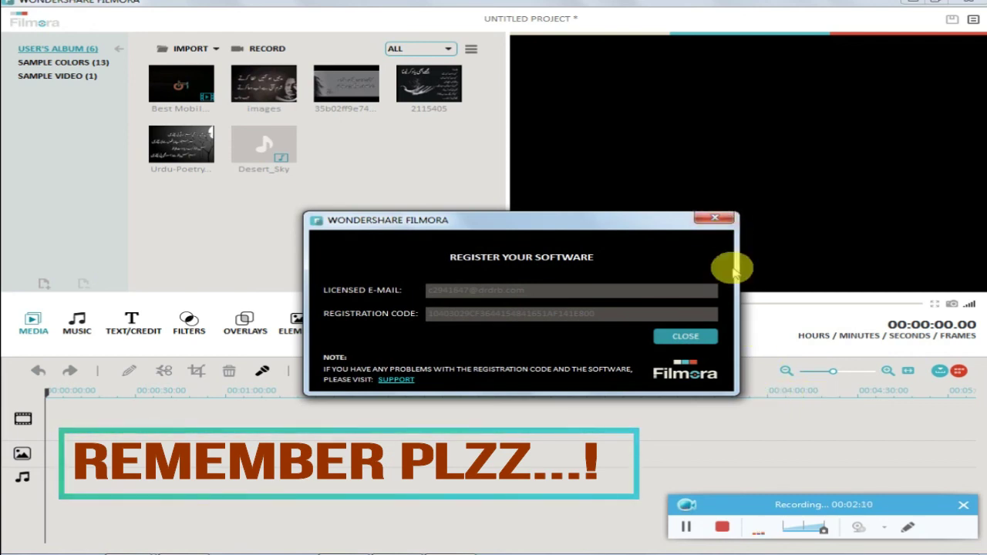
{"action": "left_click", "coordinate": [717, 222]}
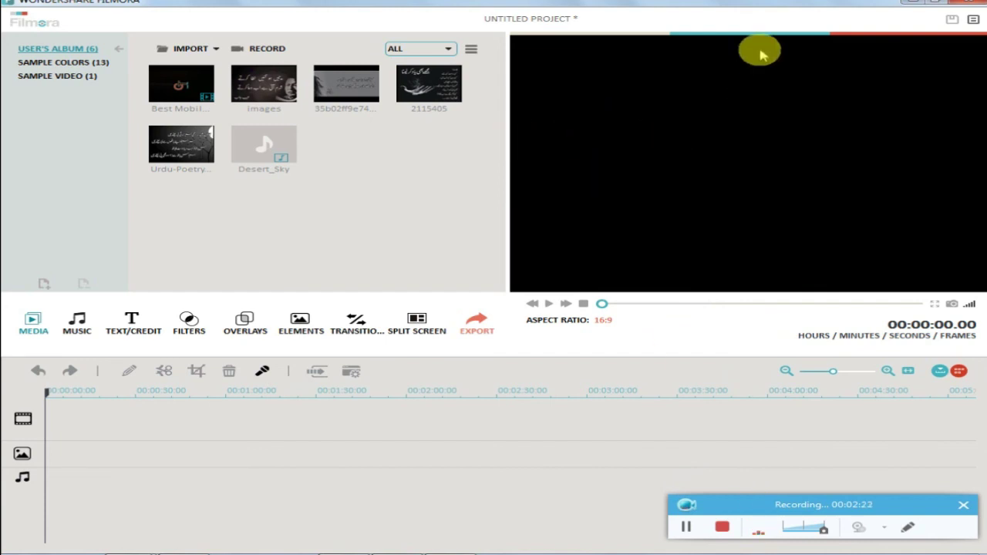
- Restore the maximized Filmora window to its smaller size and minimize it to show the desktop
{"action": "double_click", "coordinate": [883, 2]}
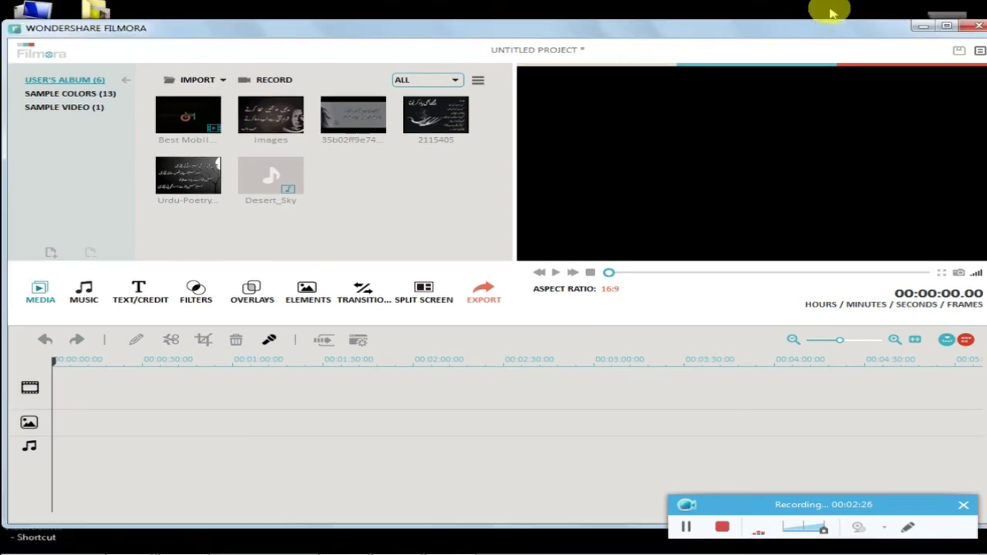
{"action": "left_click", "coordinate": [922, 29]}
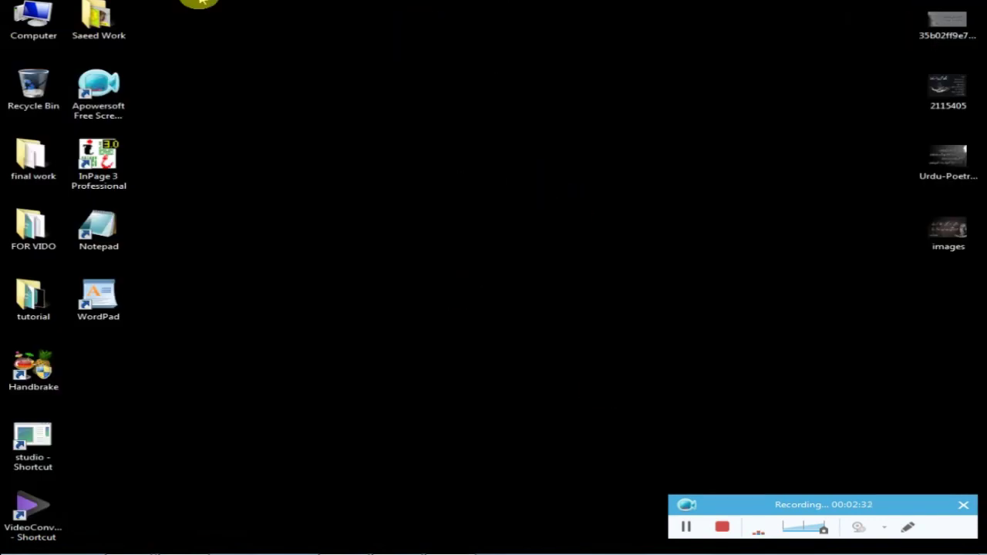
{"action": "left_click_drag", "start_coordinate": [153, 2], "coordinate": [462, 370]}
{"action": "left_click_drag", "start_coordinate": [173, 1], "coordinate": [771, 352]}
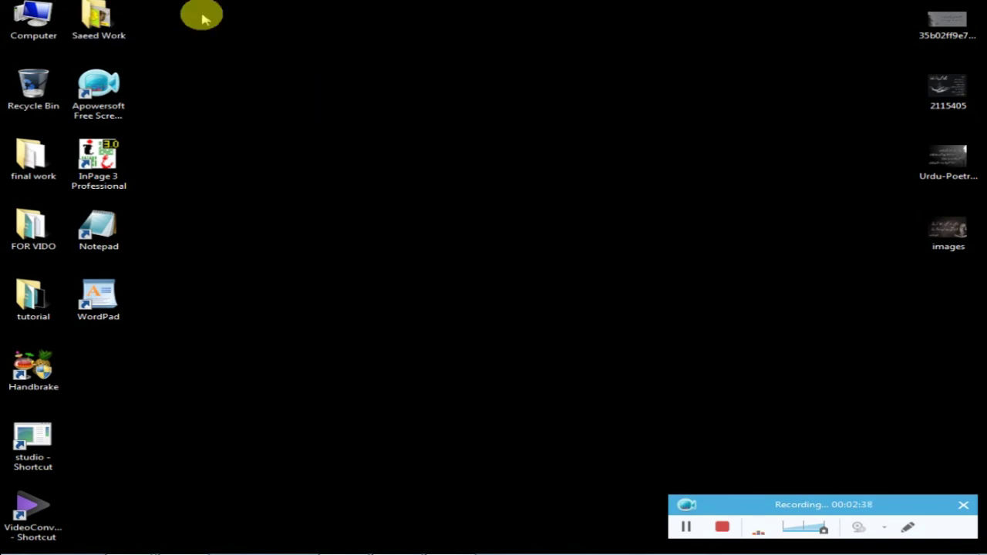
{"action": "left_click_drag", "start_coordinate": [147, 6], "coordinate": [979, 549]}
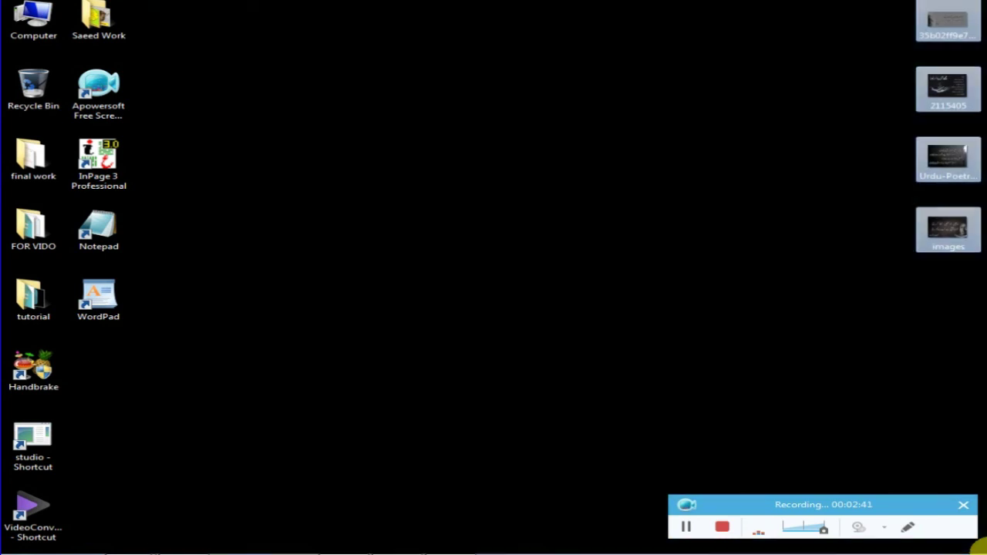
{"action": "left_click", "coordinate": [685, 527]}
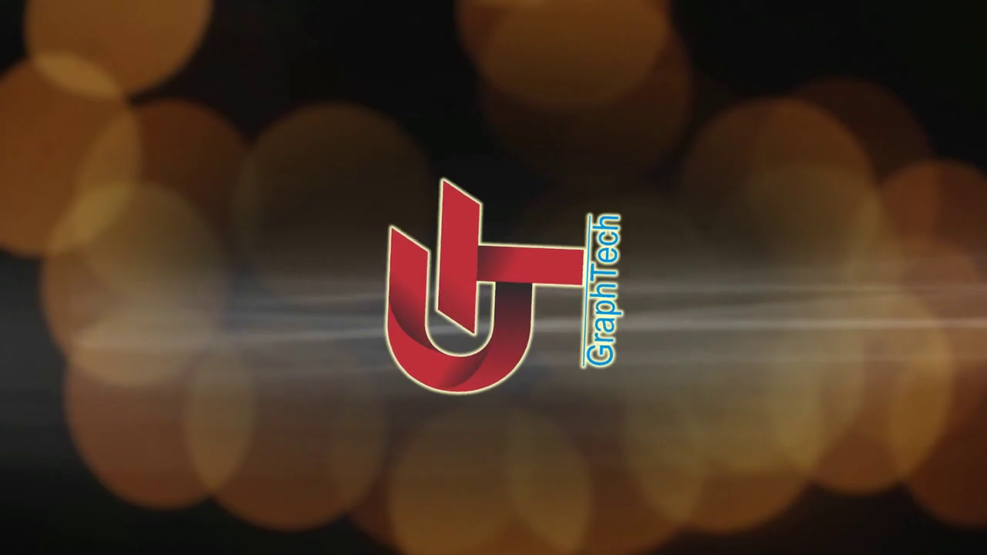